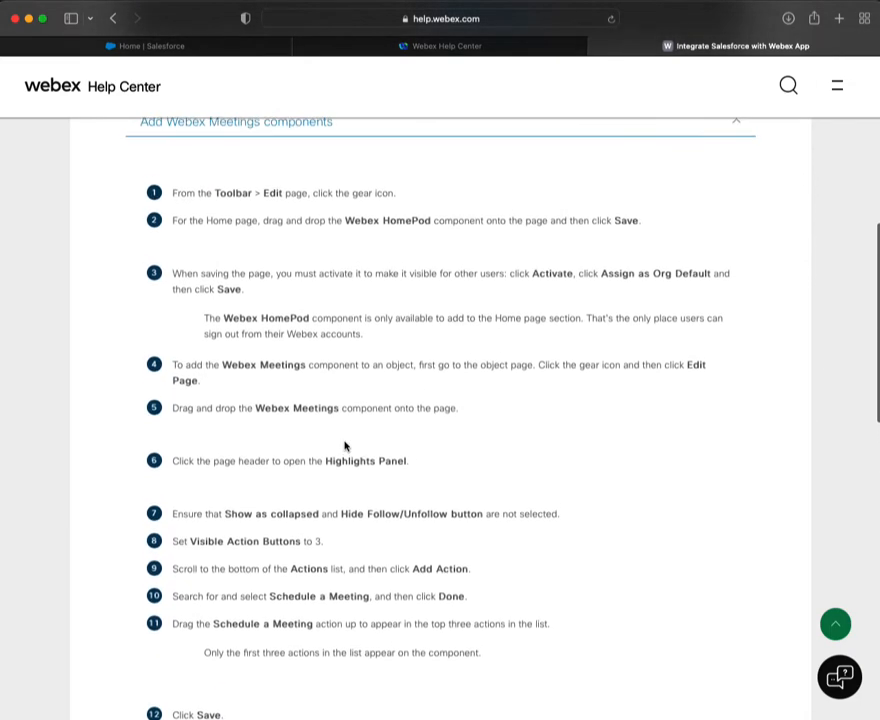
Review the help article's Add Webex Meetings components instructions.
scroll(354, 438, "up", 1)
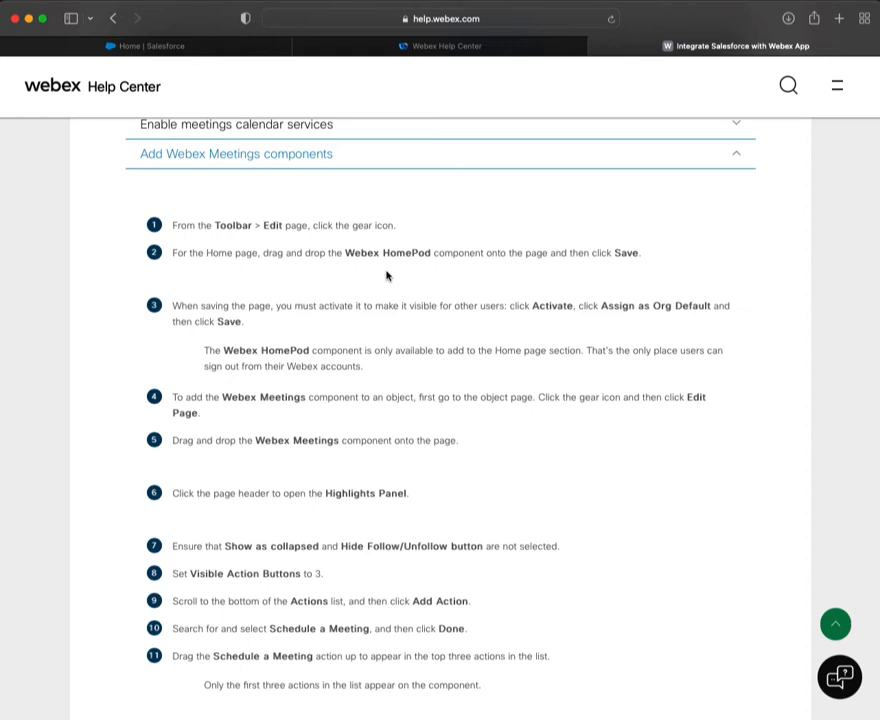
left_click(323, 156)
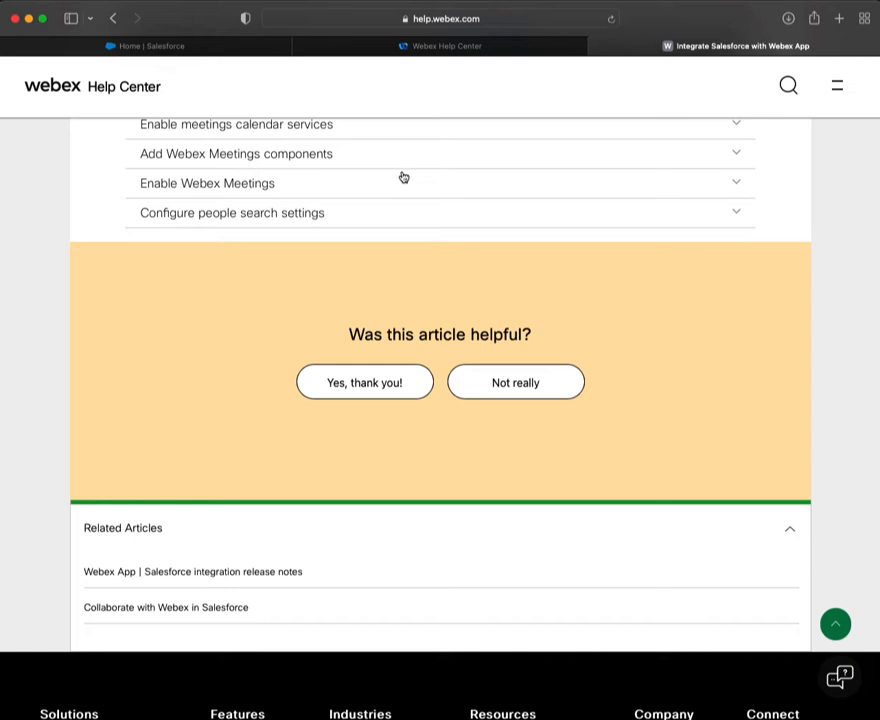
left_click(502, 161)
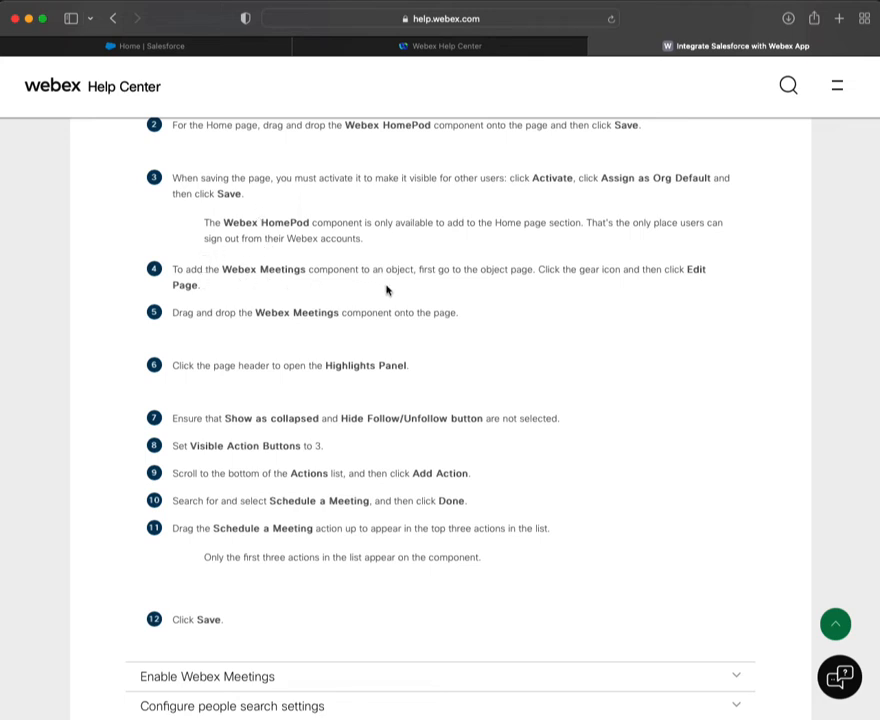
scroll(418, 293, "up", 2)
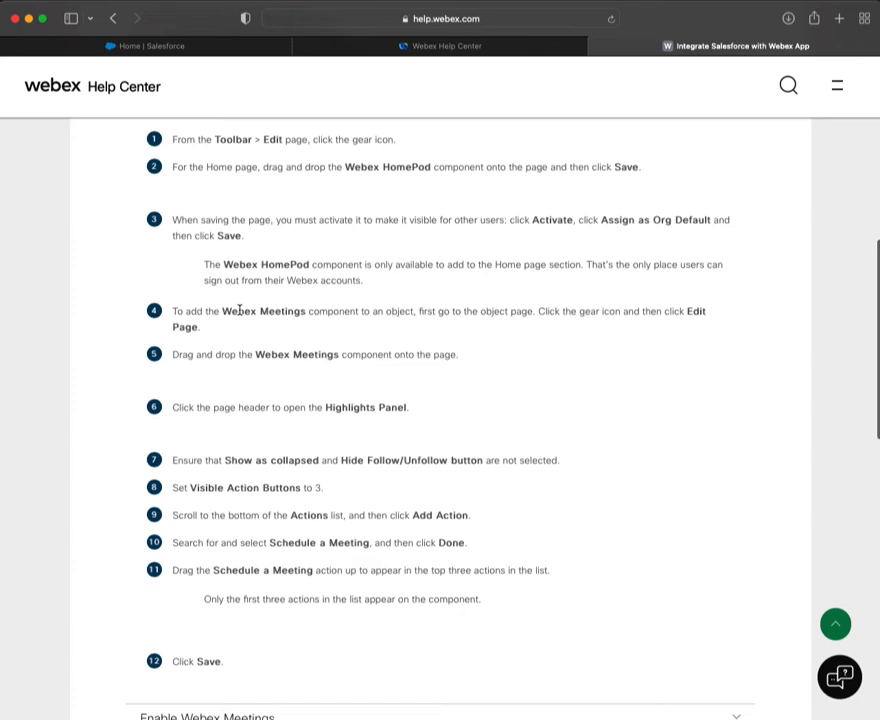
Switch to Salesforce and open the Home page for editing in Lightning App Builder.
left_click(236, 52)
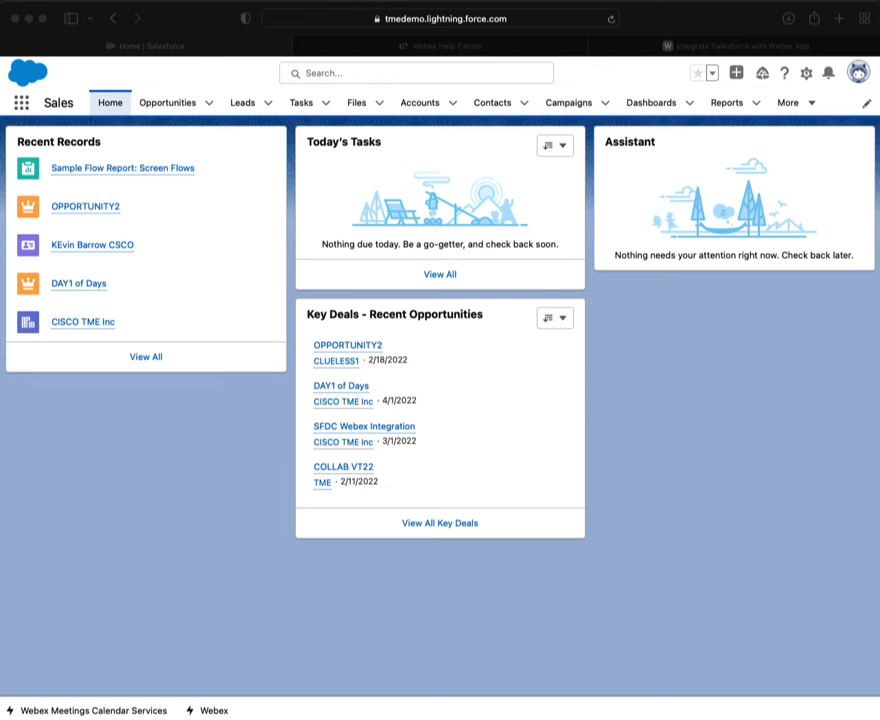
left_click(806, 74)
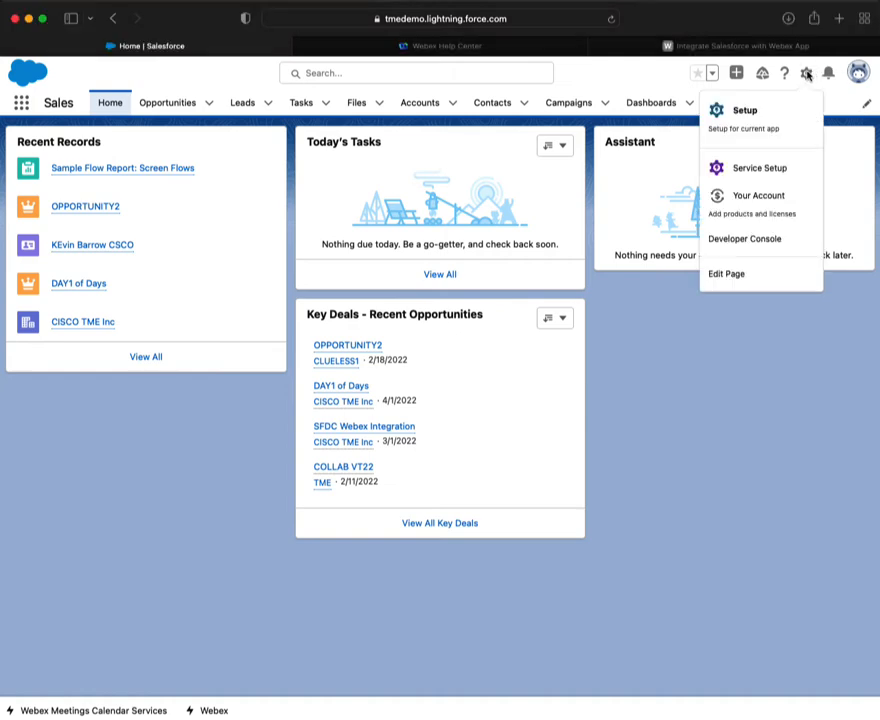
left_click(725, 287)
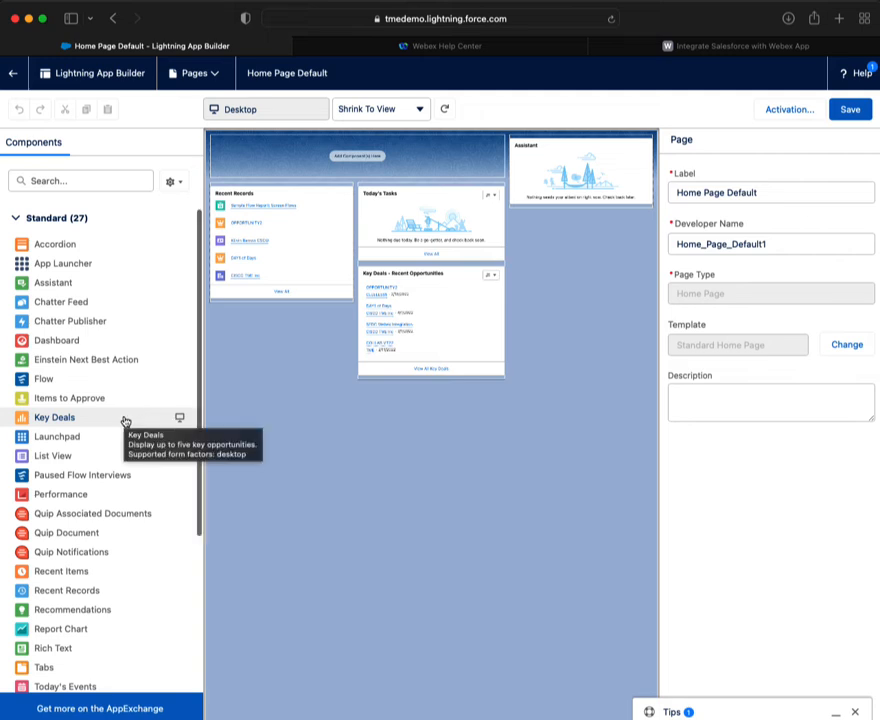
Add the Webex HomePod component to the Home page, above the Assistant component.
scroll(125, 420, "down", 5)
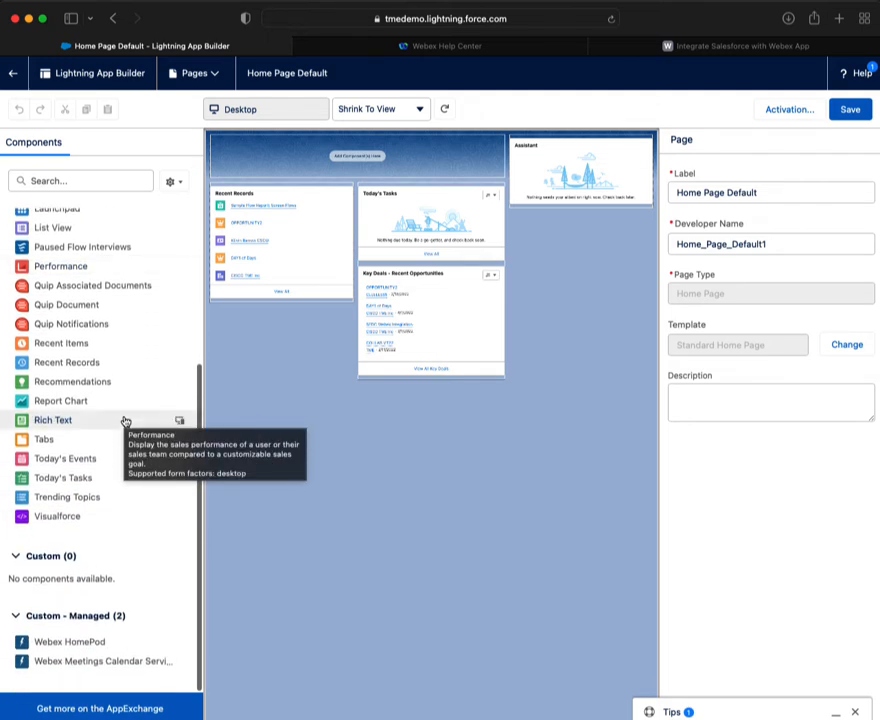
left_click(102, 643)
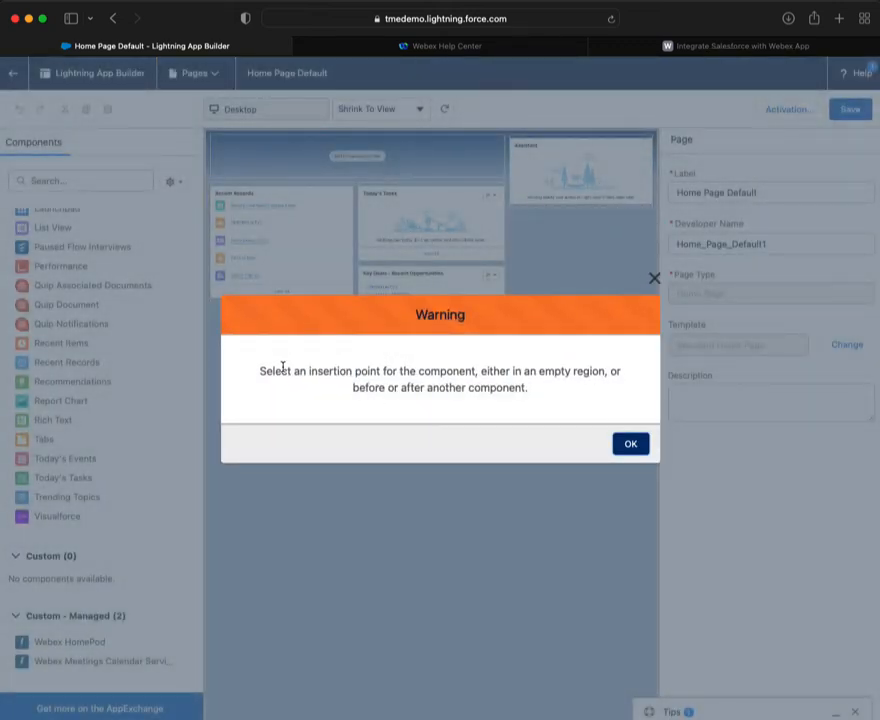
left_click(626, 444)
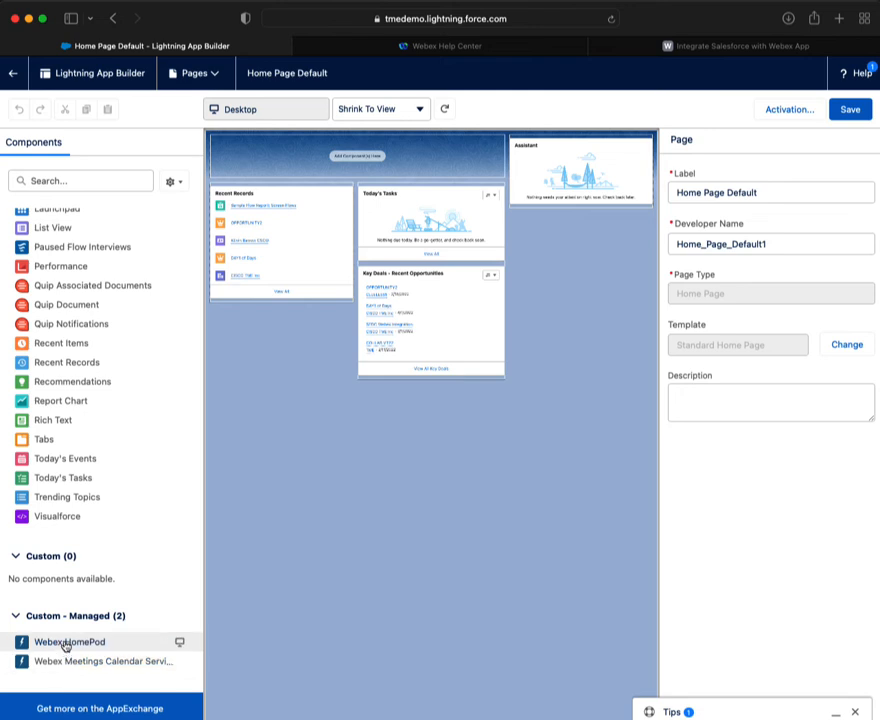
left_click_drag(64, 646, 517, 150)
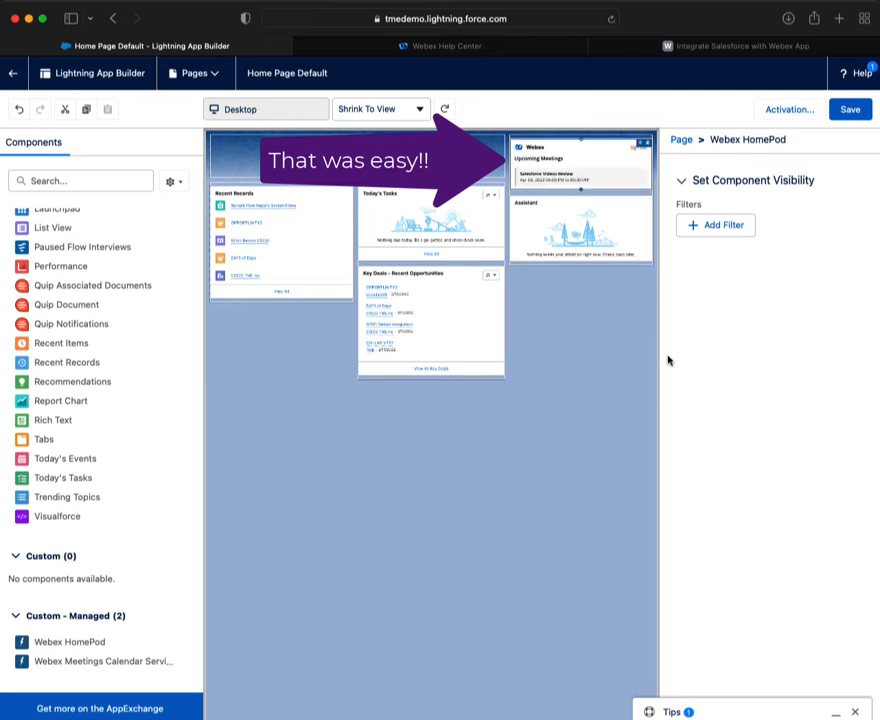
Save the Home page and check its Org Default assignment in the activation settings.
left_click(856, 109)
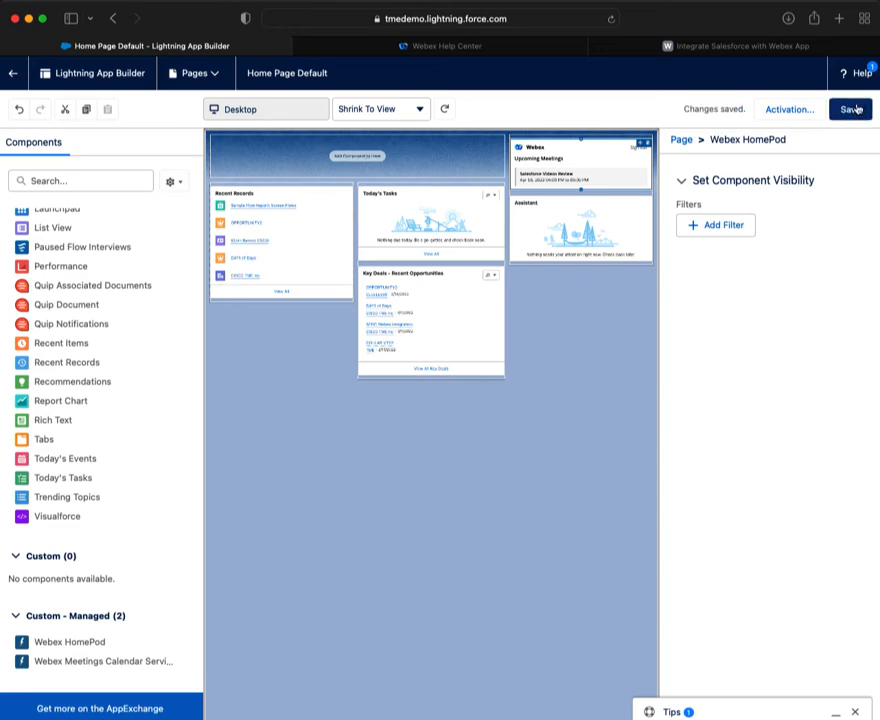
left_click(780, 109)
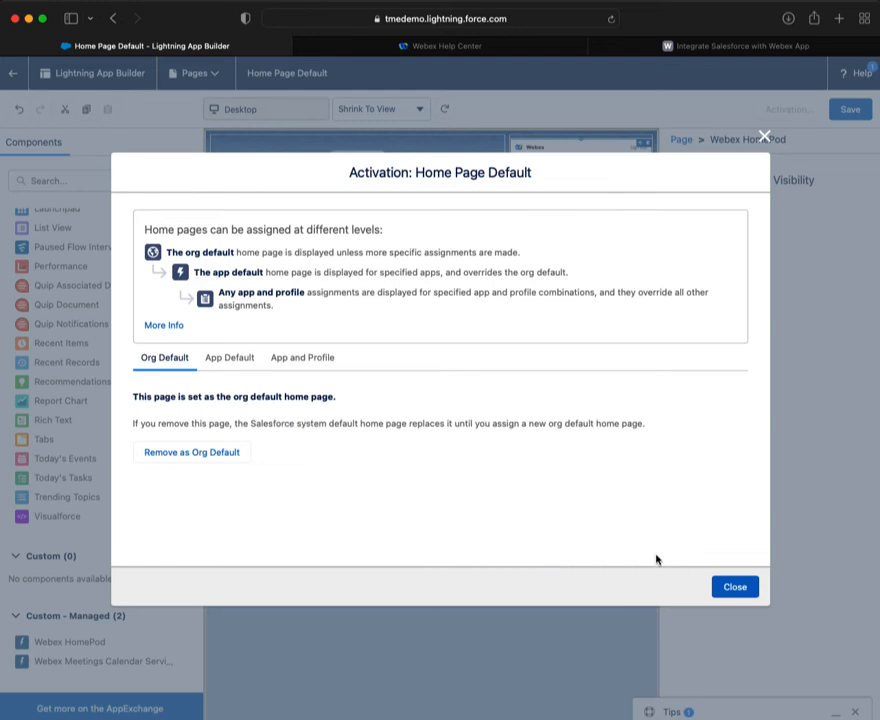
left_click(727, 587)
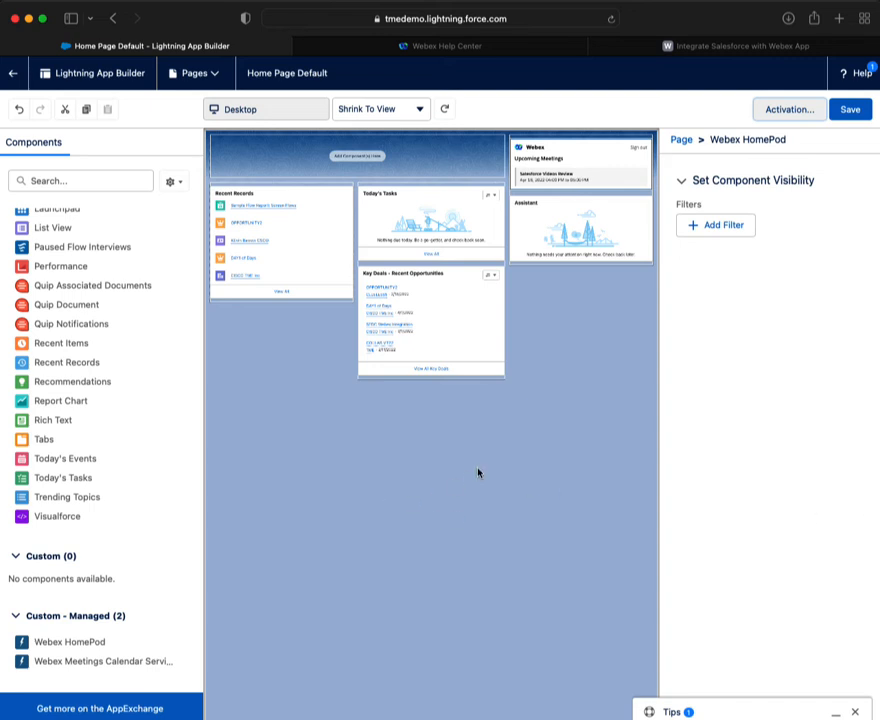
Open the Opportunity Record Page for editing and add the Webex Meetings component to the empty region beside Webex Spaces.
left_click(215, 74)
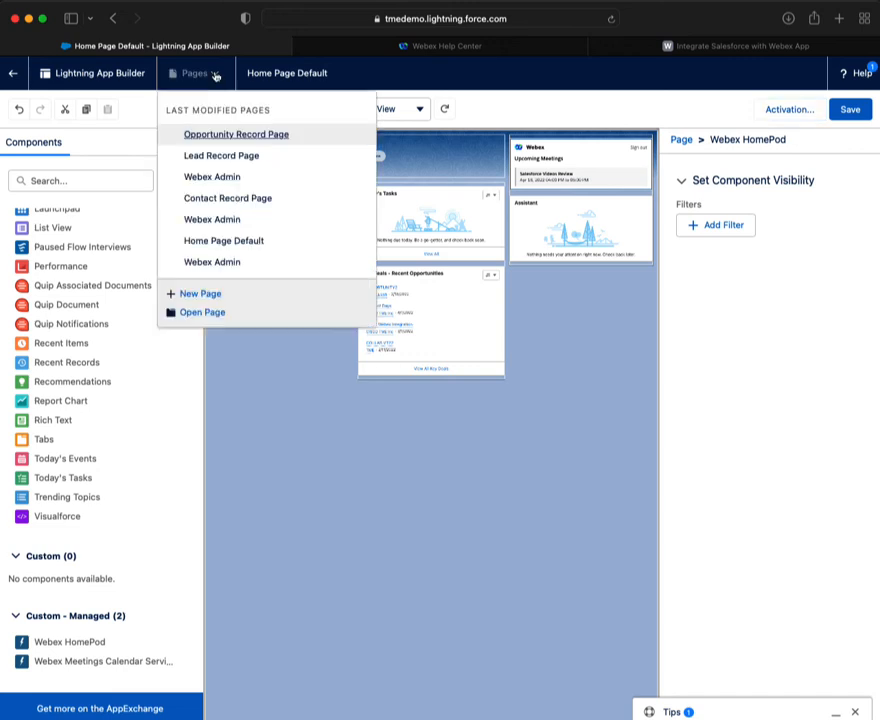
left_click(212, 138)
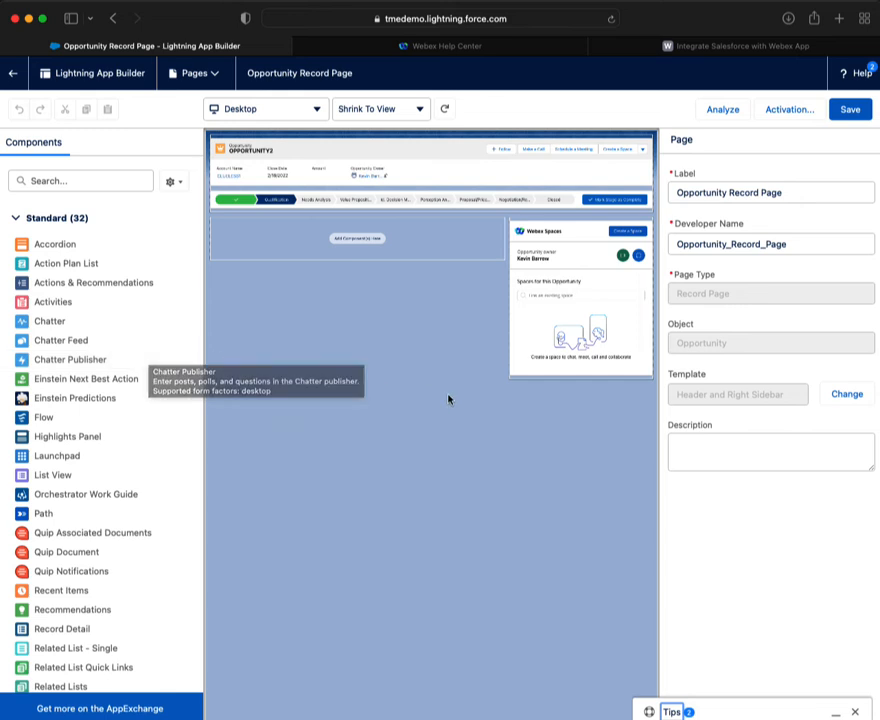
scroll(59, 467, "down", 7)
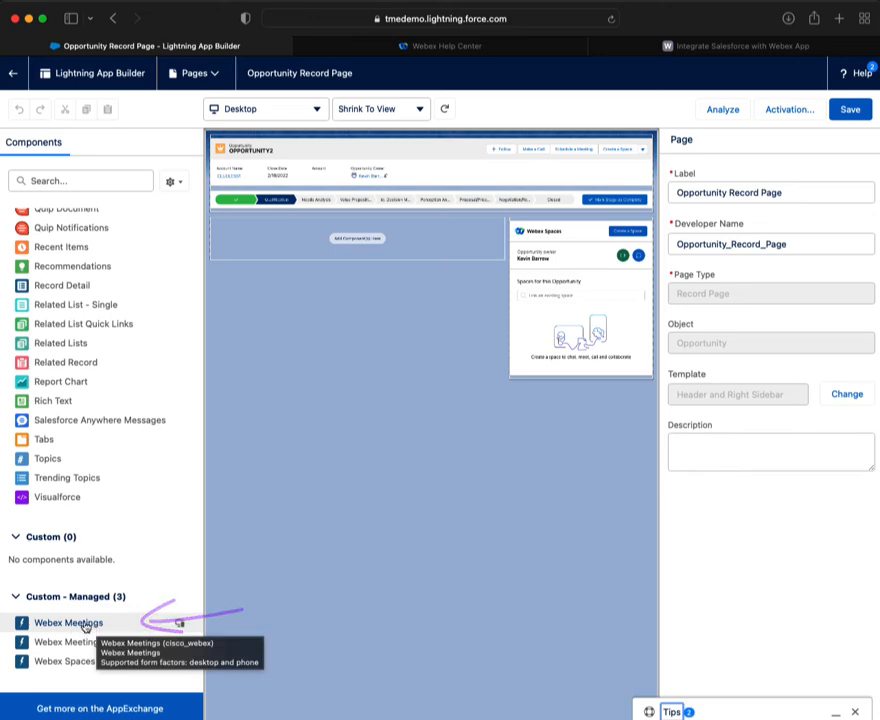
left_click(86, 628)
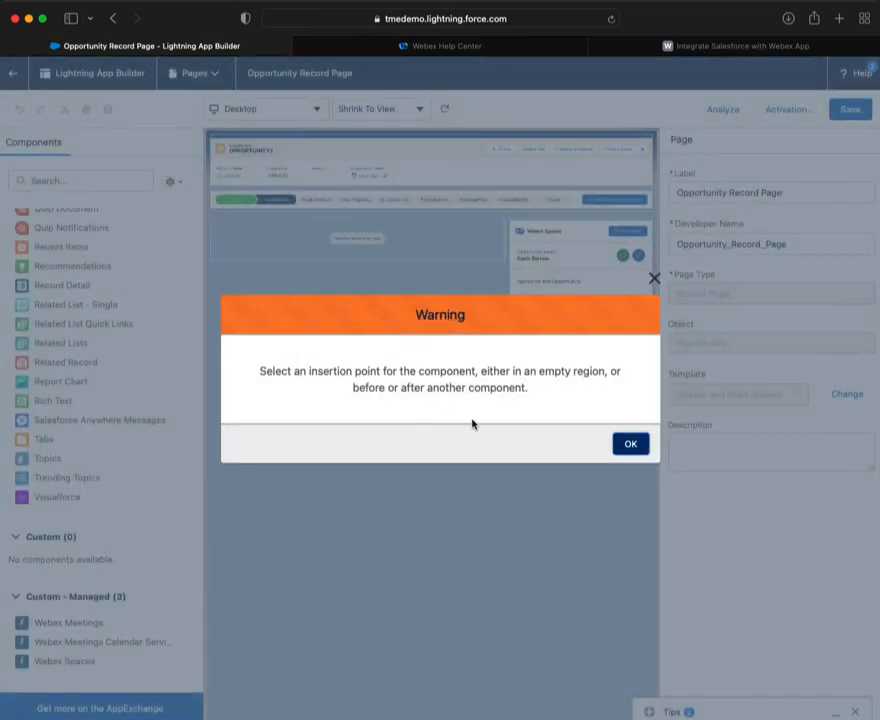
left_click(629, 443)
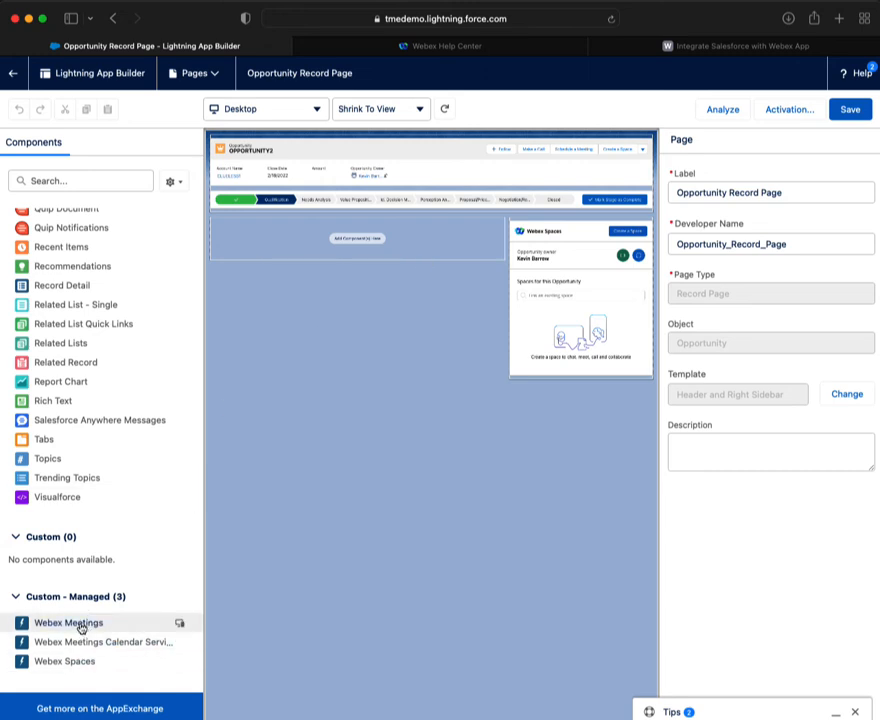
left_click_drag(80, 628, 327, 373)
left_click_drag(93, 626, 254, 224)
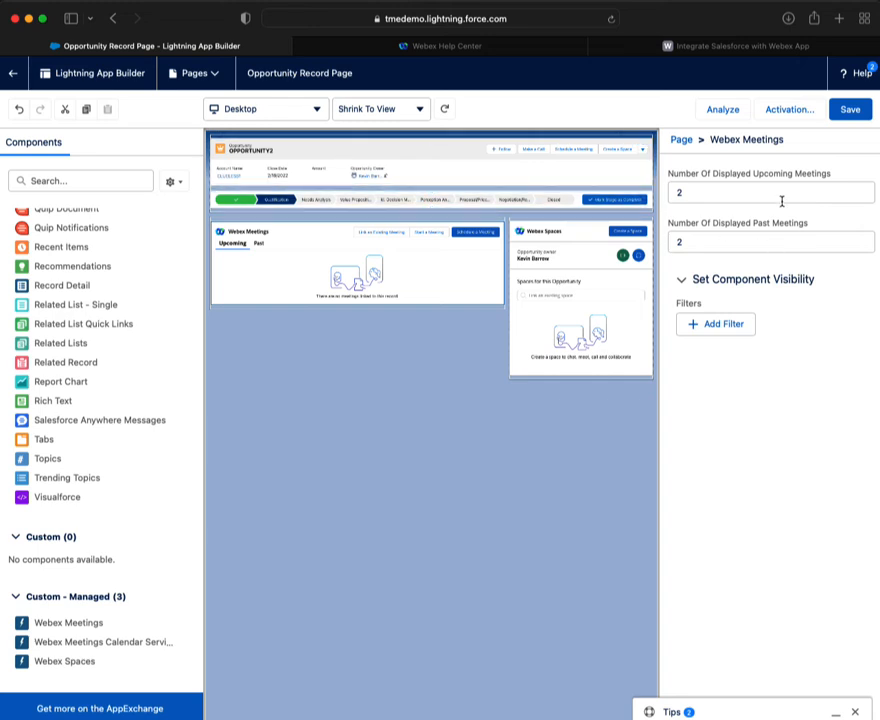
Remove the Create a Space action from the Highlights Panel and save the page.
left_click(457, 150)
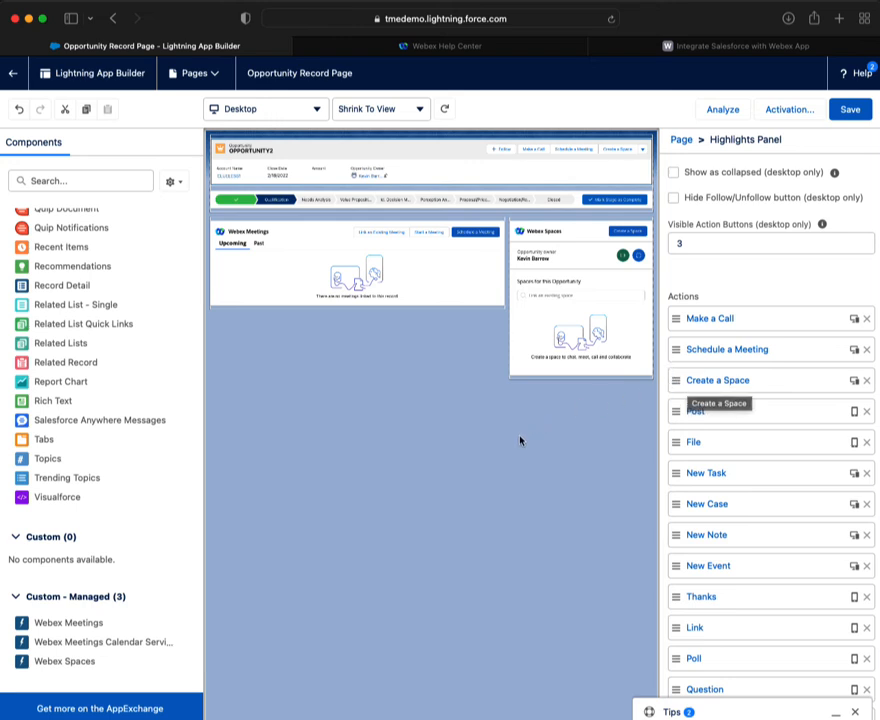
left_click(867, 381)
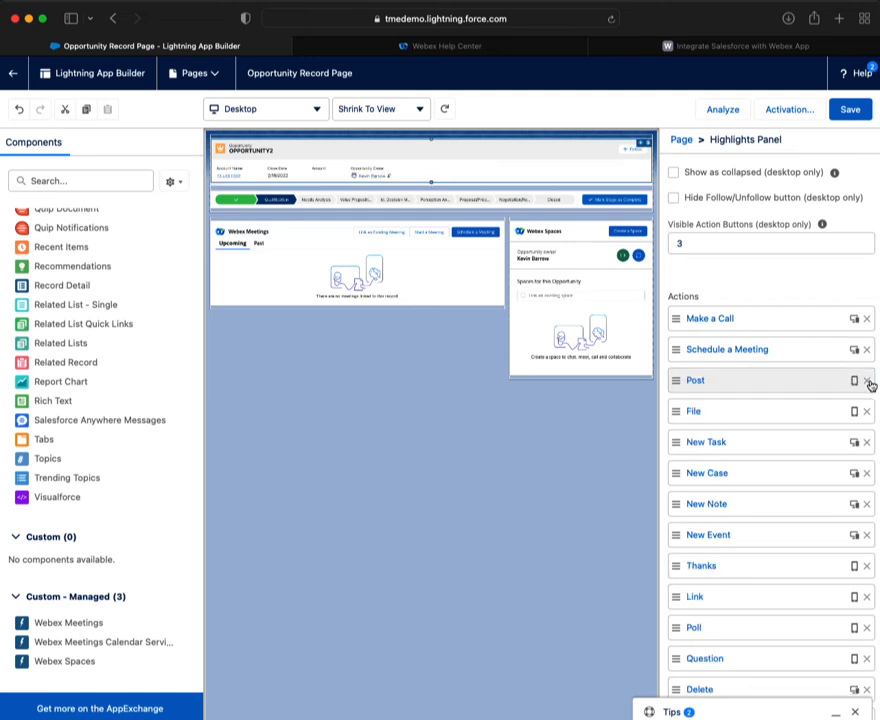
left_click(852, 109)
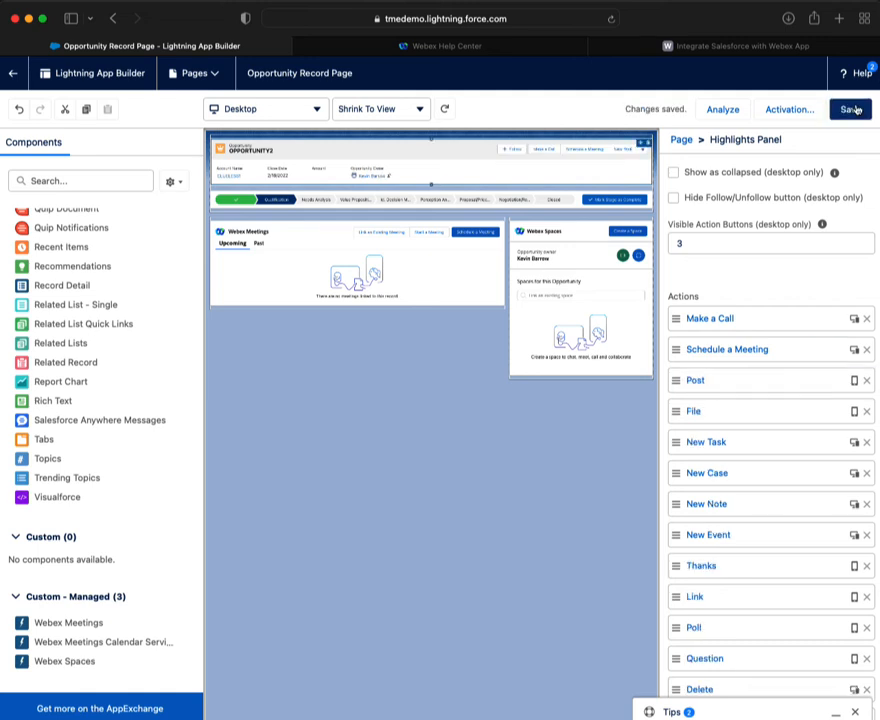
Add the global action Create a Space to the Highlights Panel's actions.
scroll(805, 487, "down", 10)
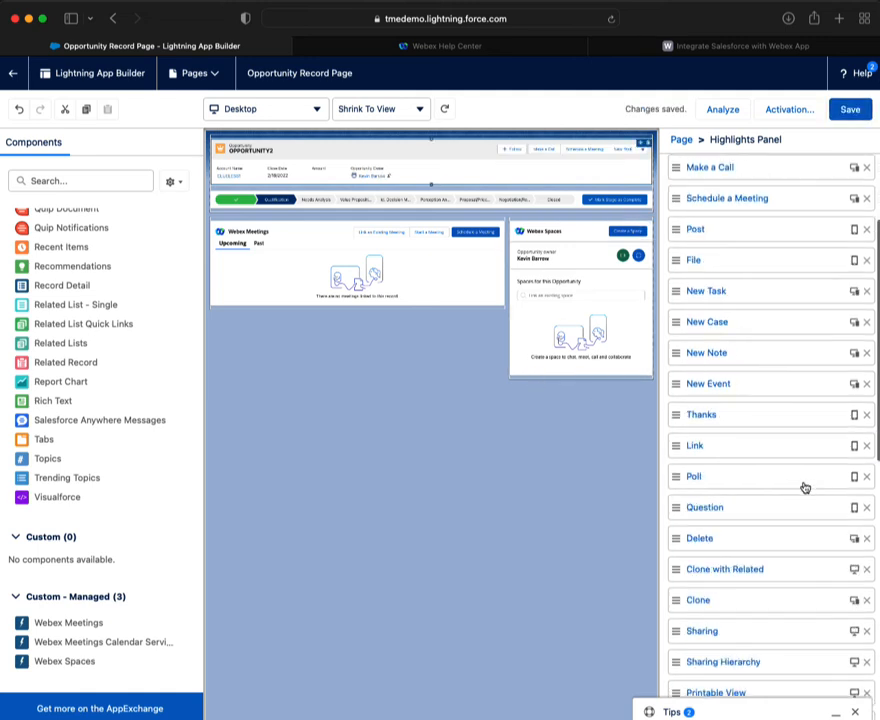
scroll(805, 487, "down", 2)
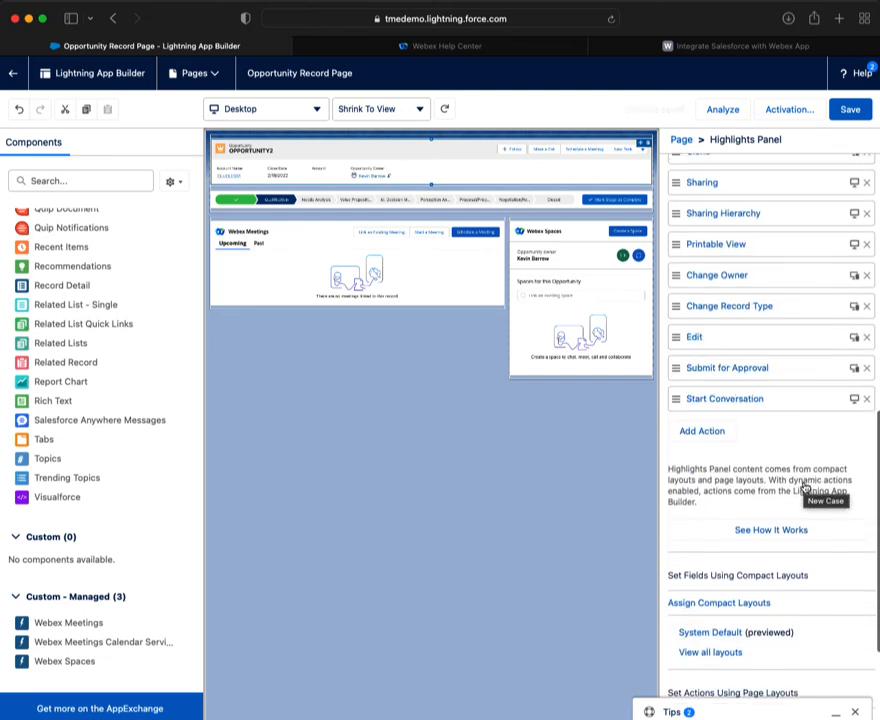
left_click(702, 420)
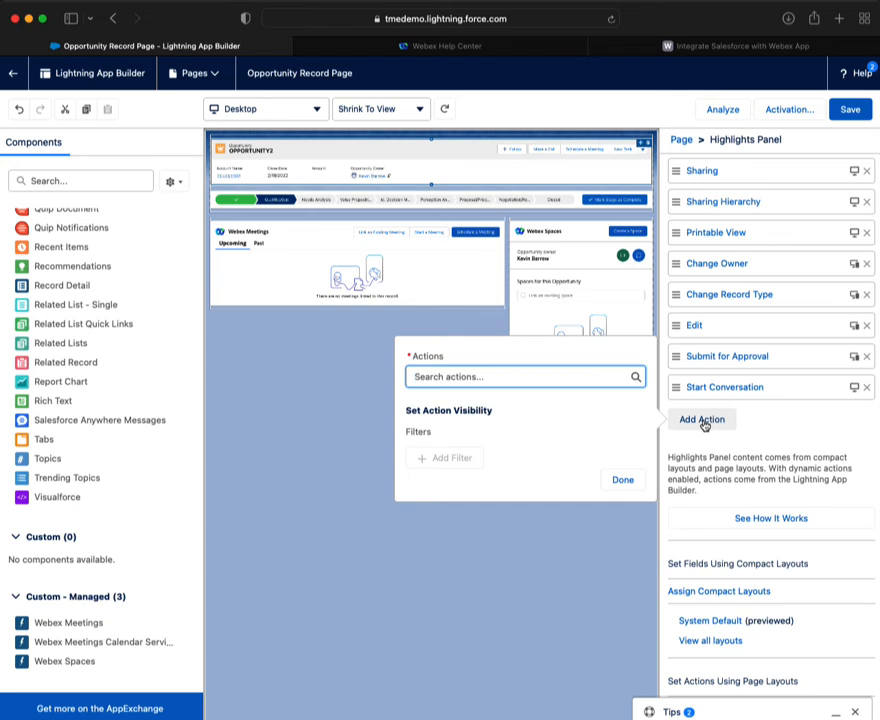
type("space")
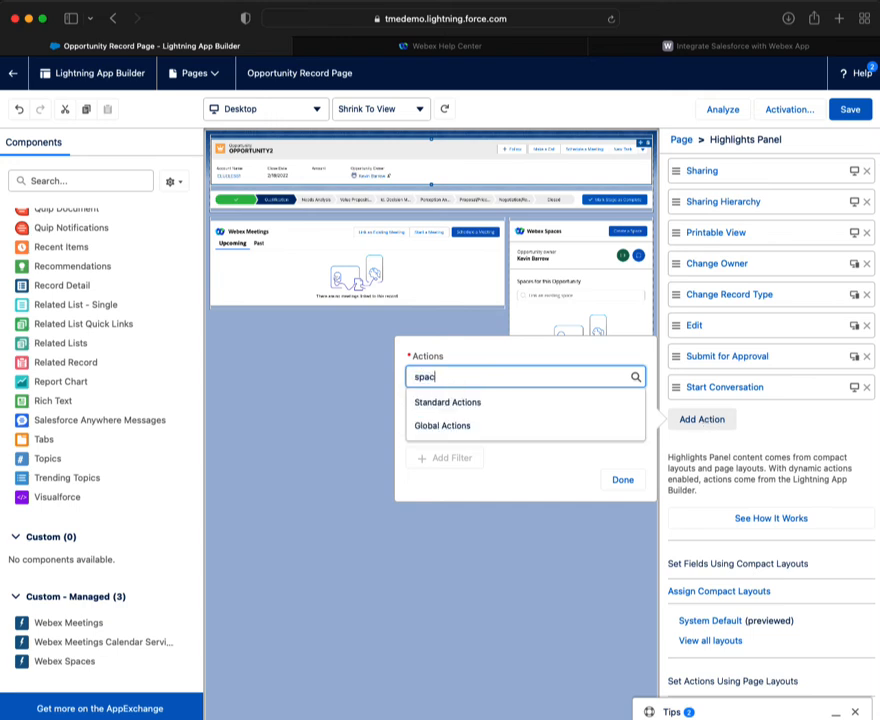
key("BackSpace")
key("BackSpace")
key("BackSpace")
key("BackSpace")
type("cre")
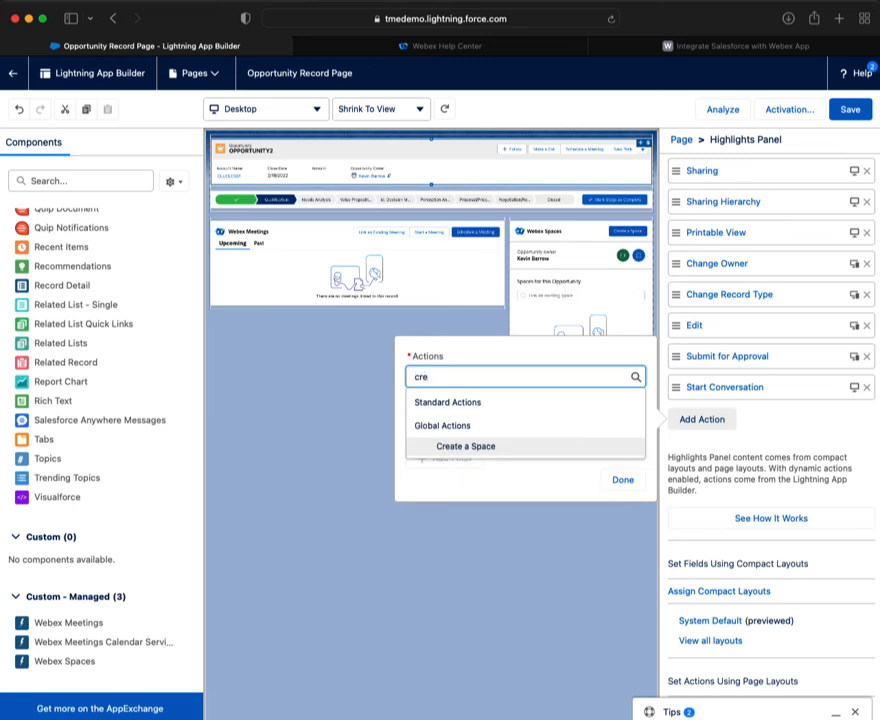
left_click(570, 451)
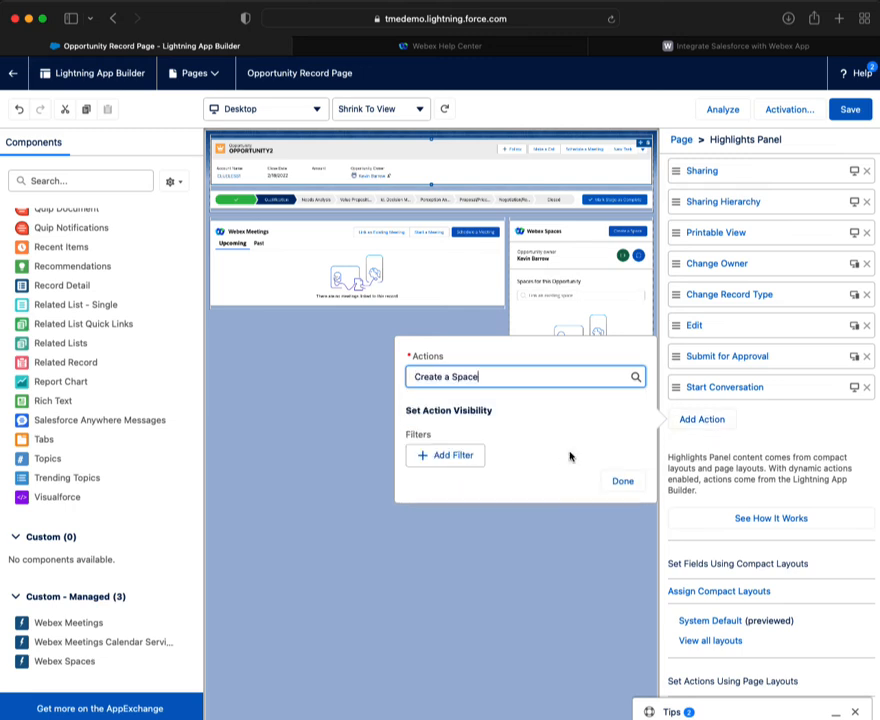
left_click(616, 481)
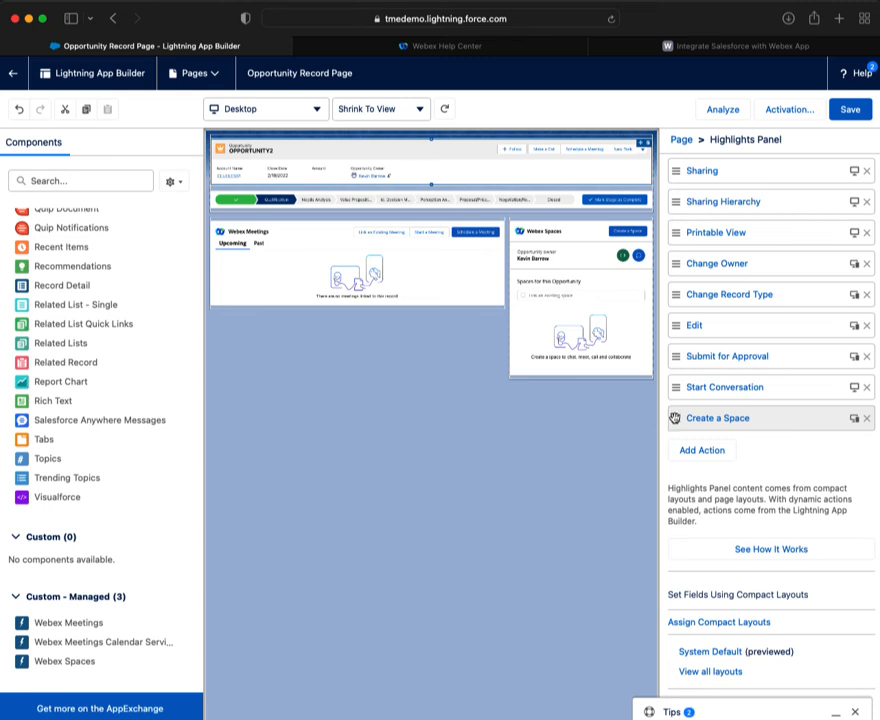
Move the Create a Space action up to third place, directly below Schedule a Meeting, and save the page.
left_click_drag(675, 418, 668, 198)
scroll(733, 314, "up", 3)
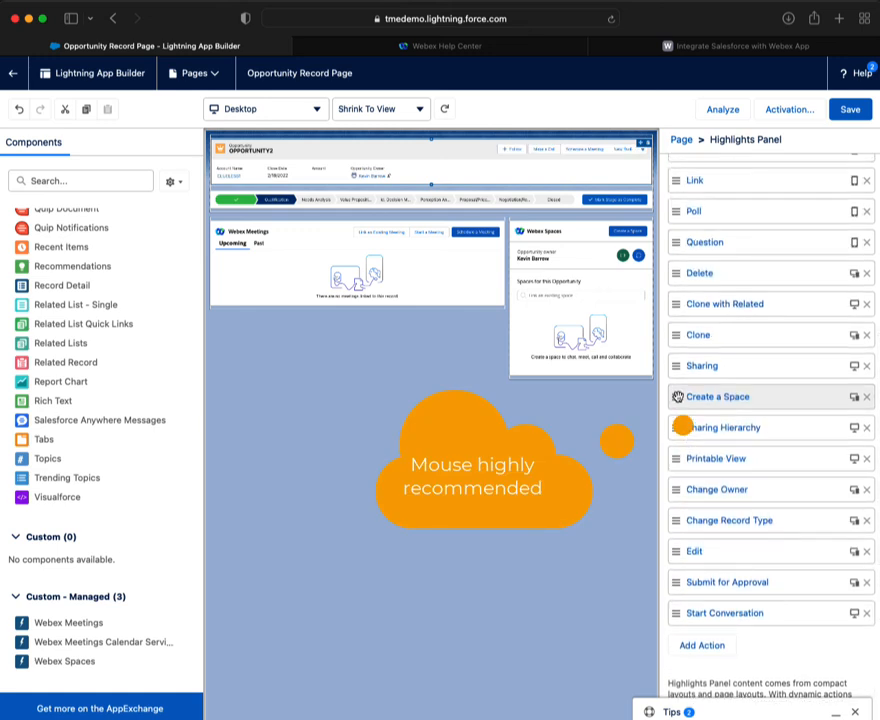
left_click_drag(679, 395, 667, 165)
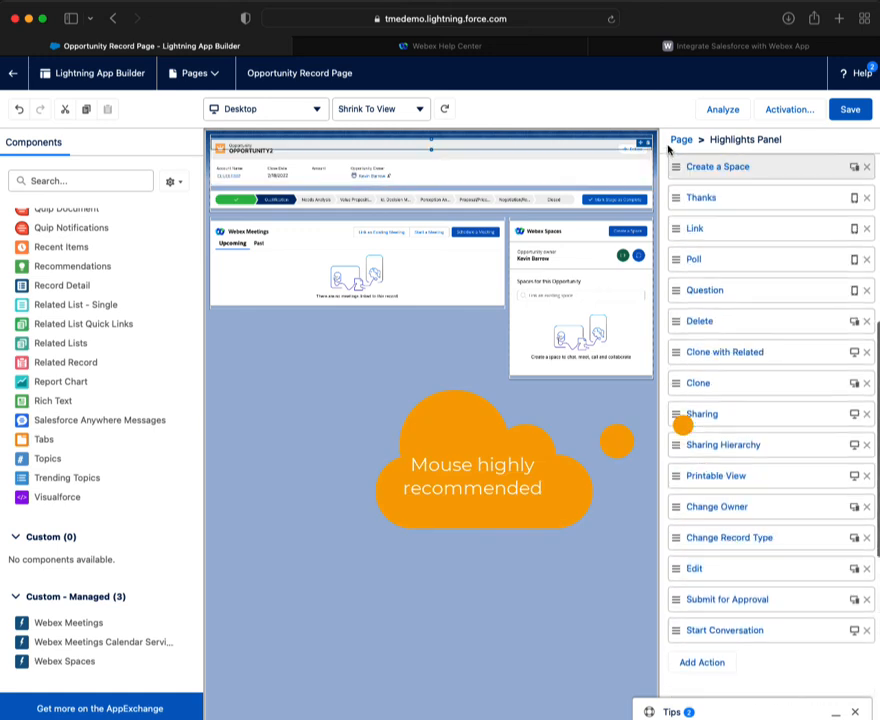
scroll(689, 256, "up", 5)
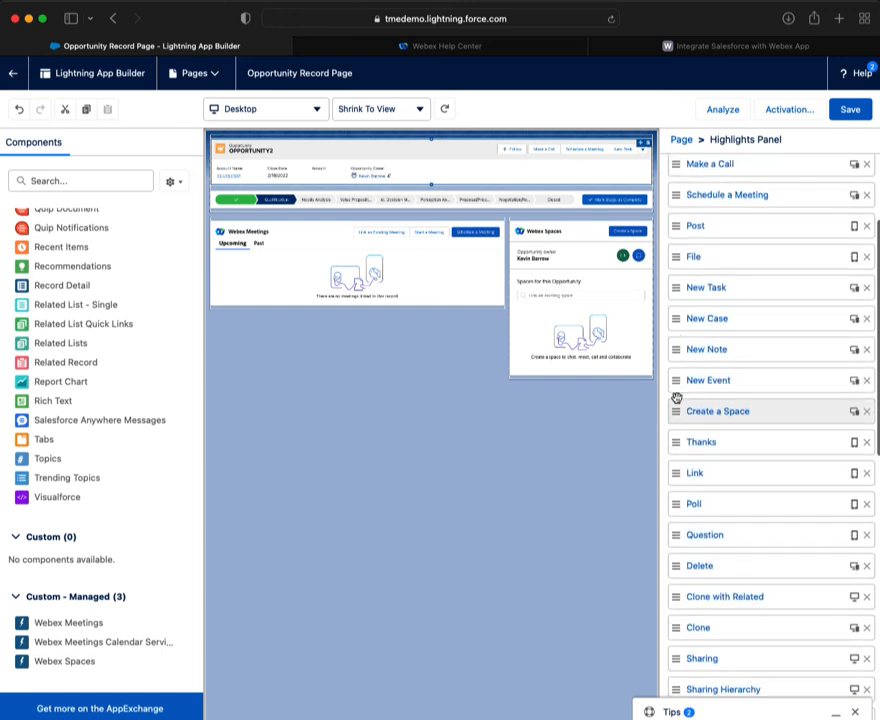
left_click_drag(676, 413, 673, 231)
left_click(848, 109)
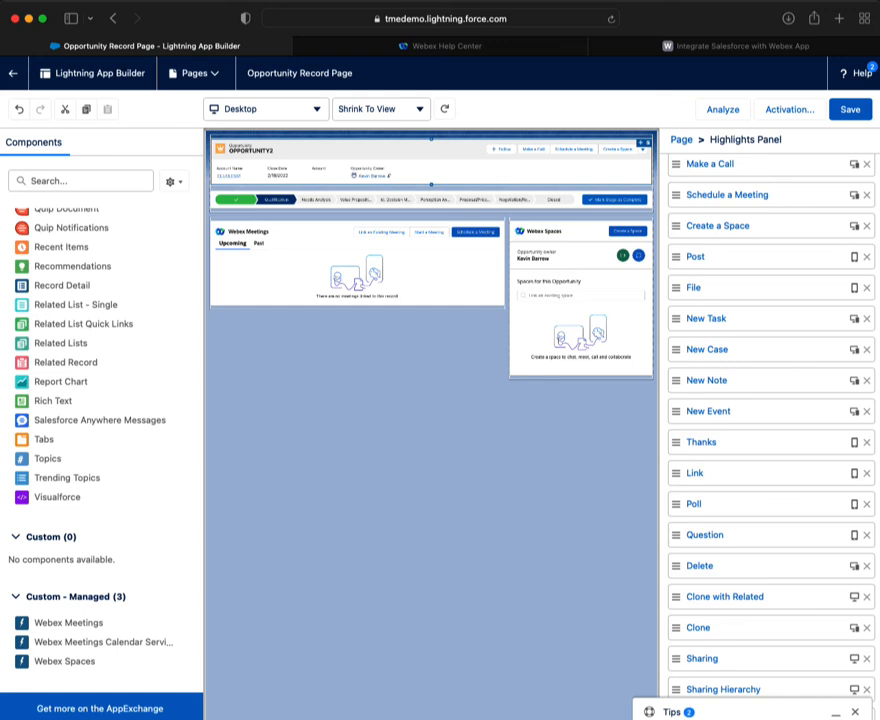
left_click(849, 110)
Leave Lightning App Builder and open the OPPORTUNITY2 record from the Opportunities list.
left_click(12, 73)
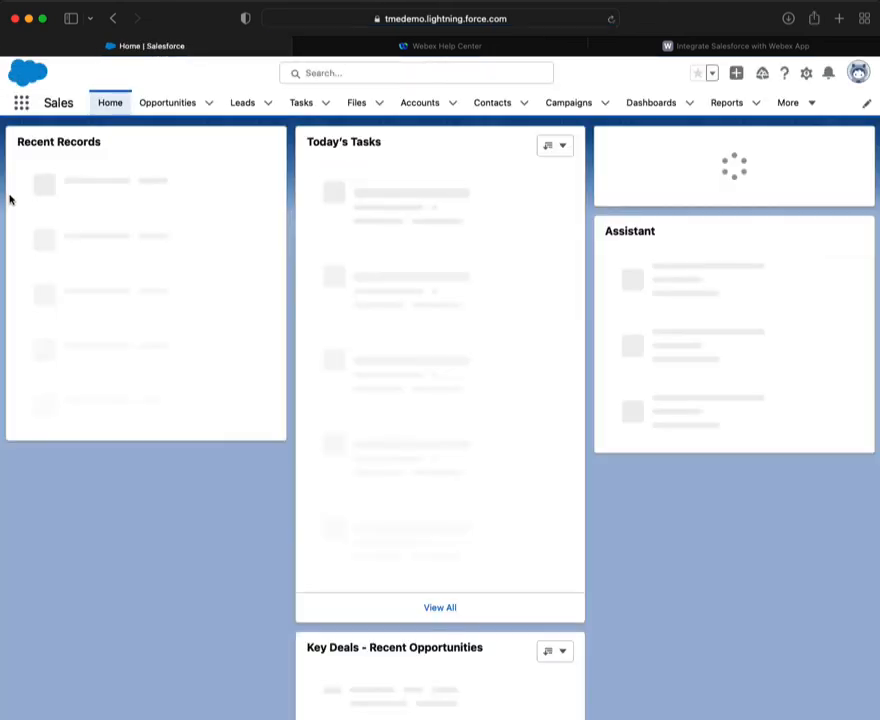
left_click(165, 103)
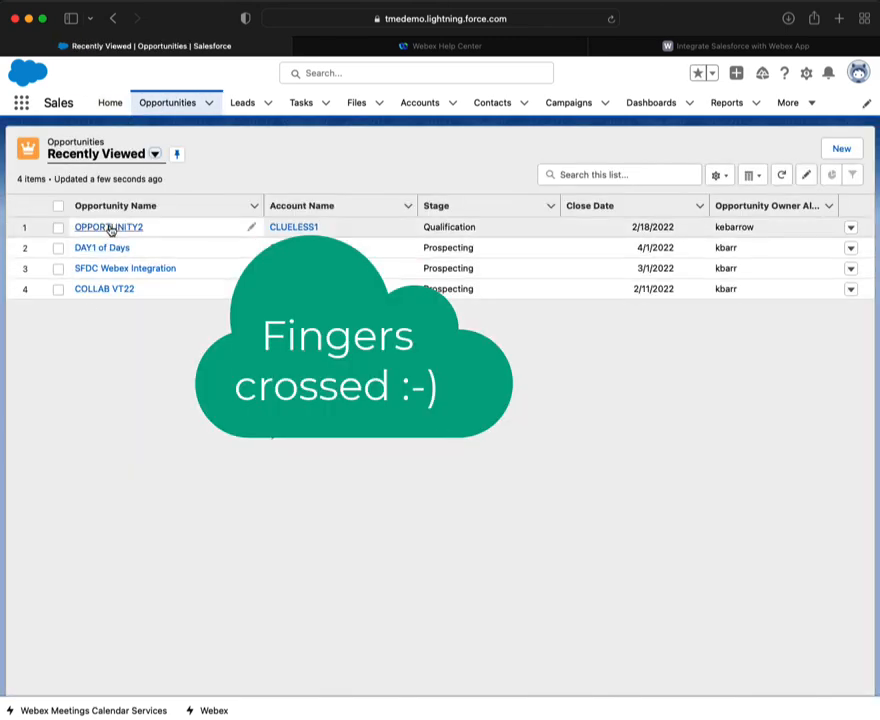
left_click(110, 228)
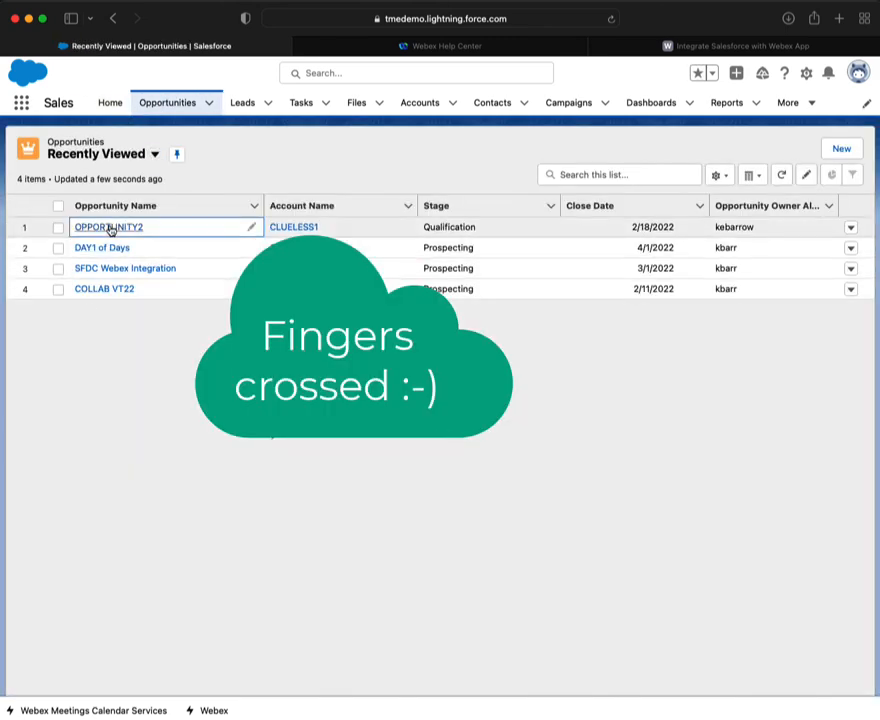